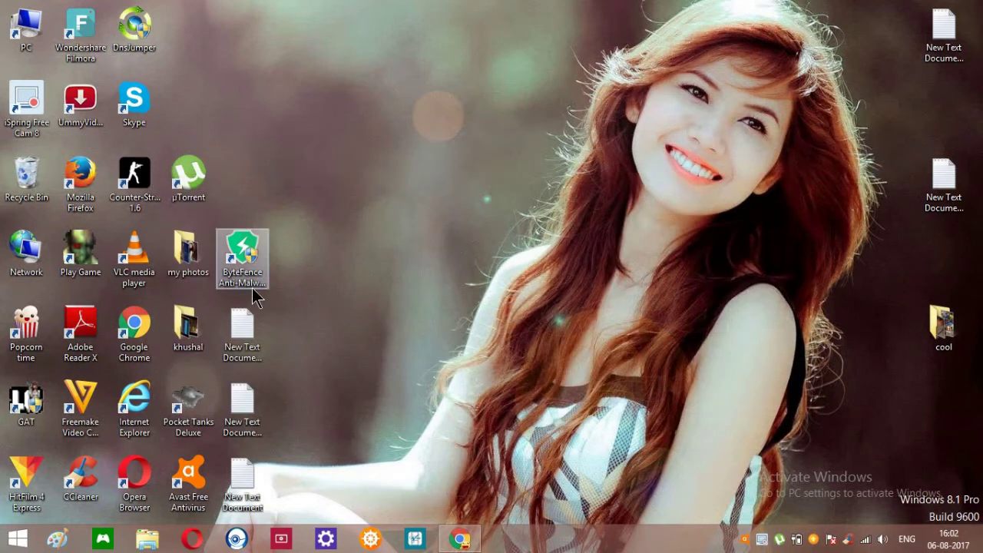
Step: Look over the bytefence.com homepage, then discard the Free Download installer
click(252, 288)
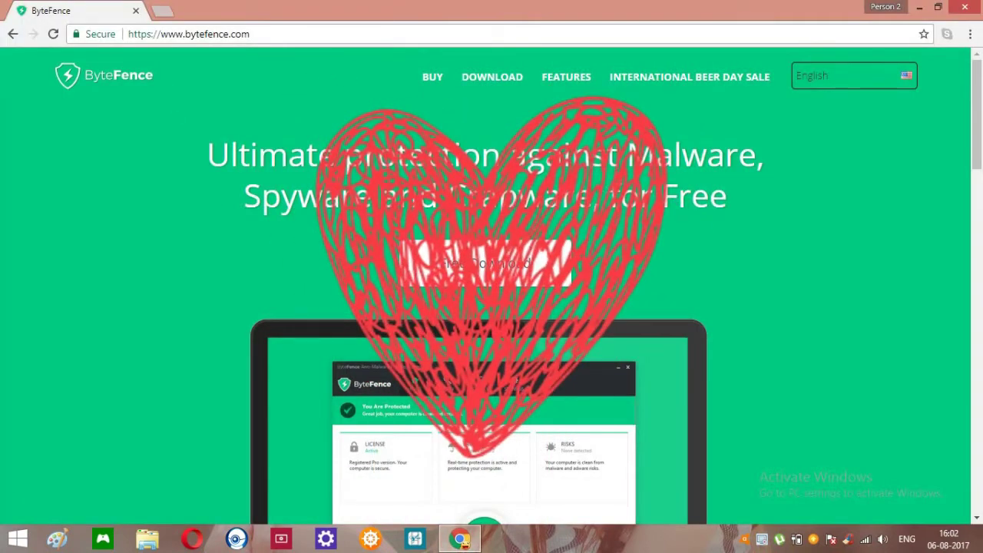
scroll(968, 406, down, 5)
scroll(610, 217, up, 5)
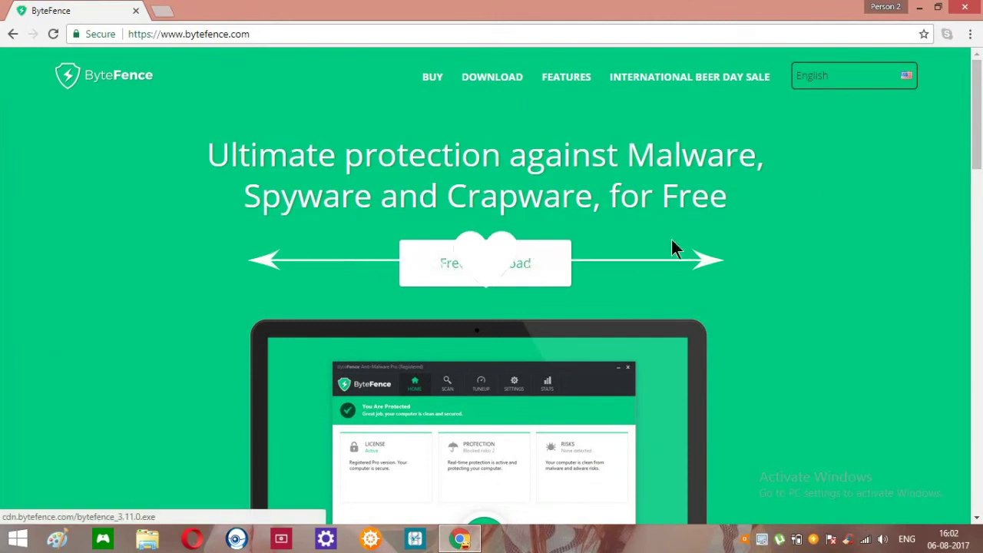
click(495, 278)
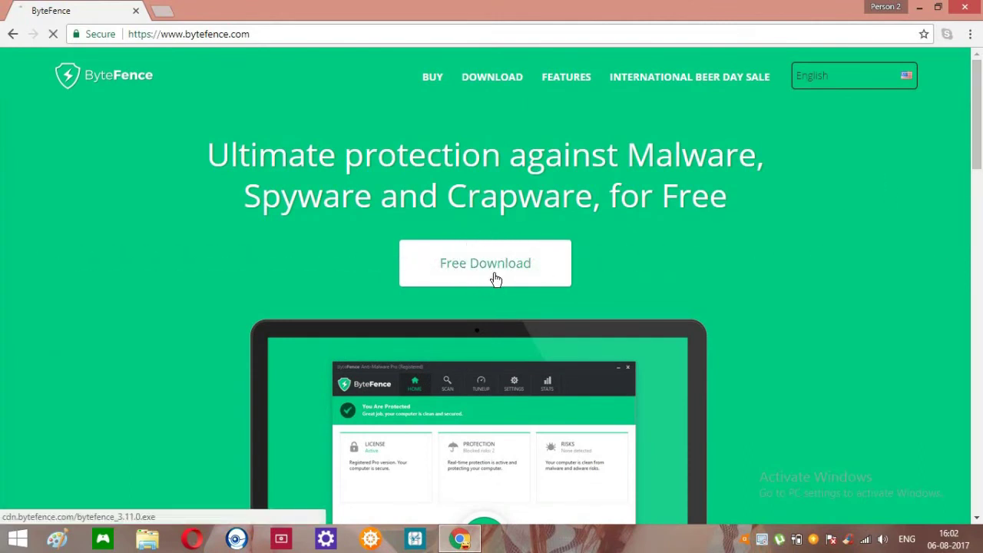
click(310, 507)
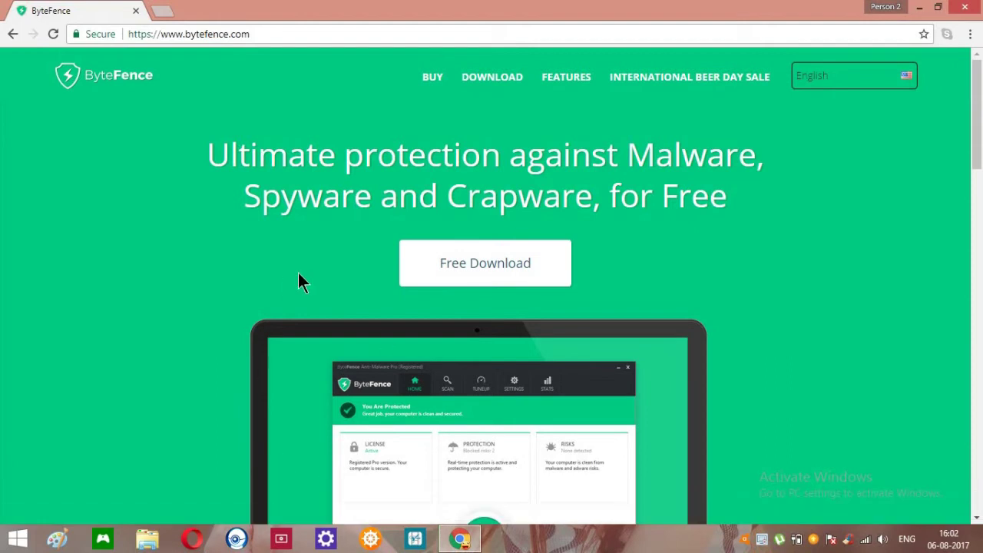
Step: Launch the ByteFence trial from the desktop and submit a license key for activation
click(468, 537)
double_click(242, 265)
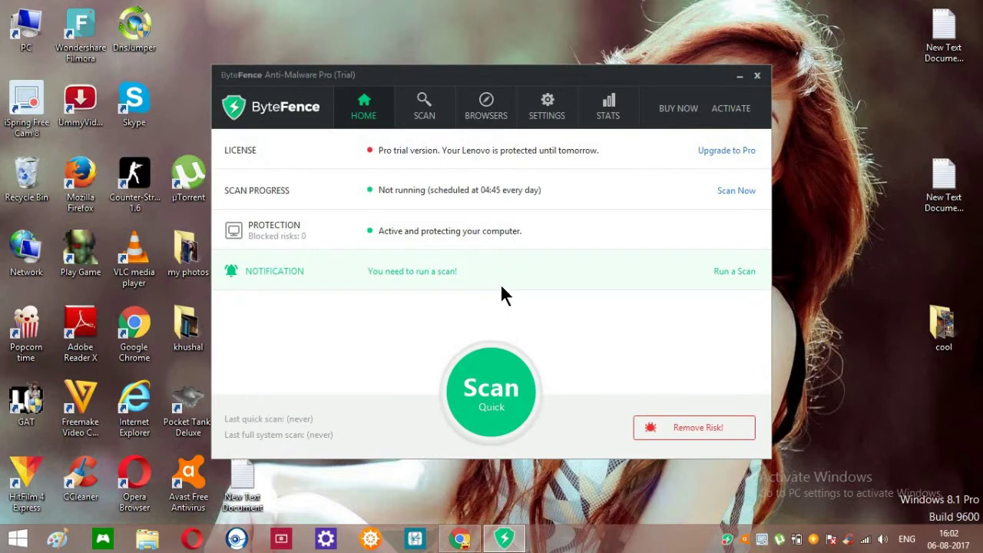
click(741, 116)
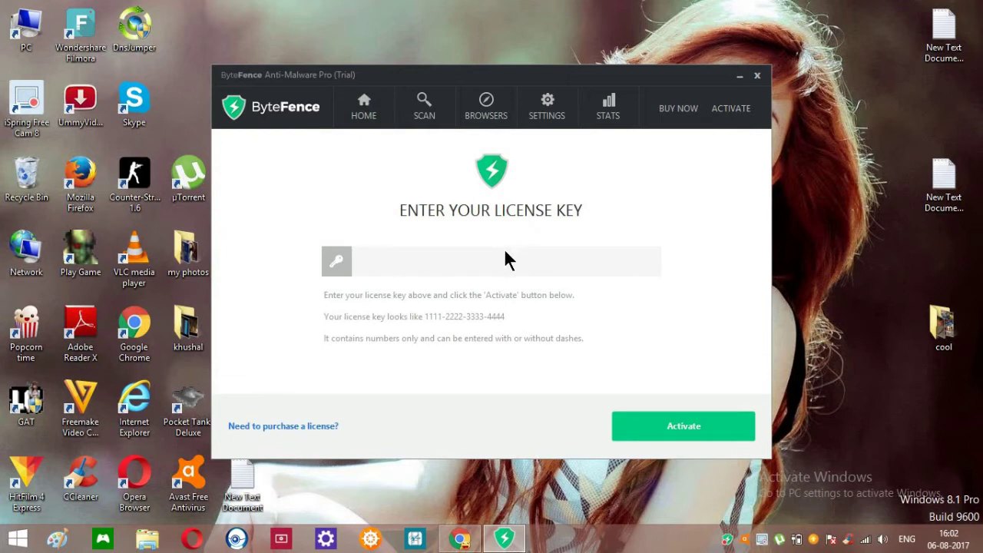
text(55)
text(66)
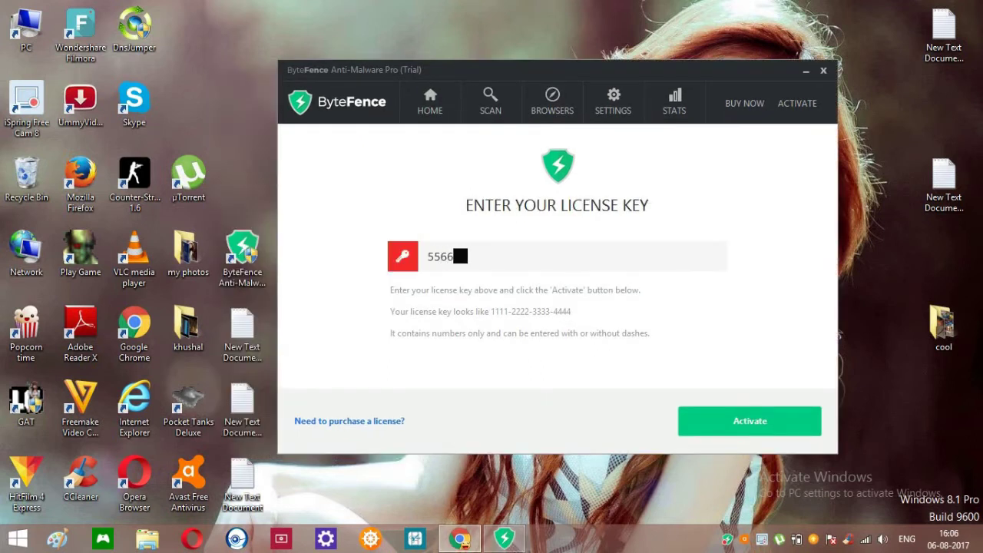
text(-55)
text(66-)
text(5566)
text(-5566)
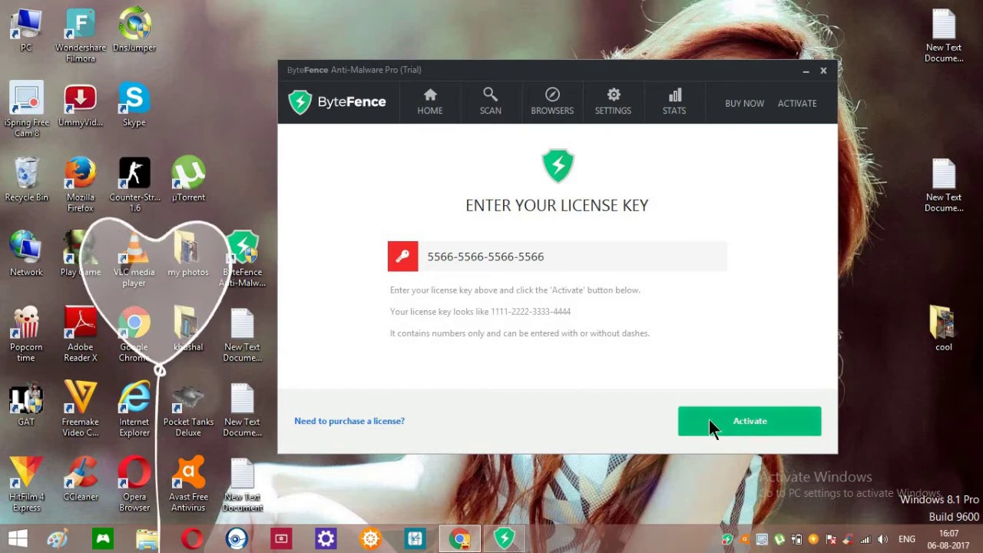
click(709, 419)
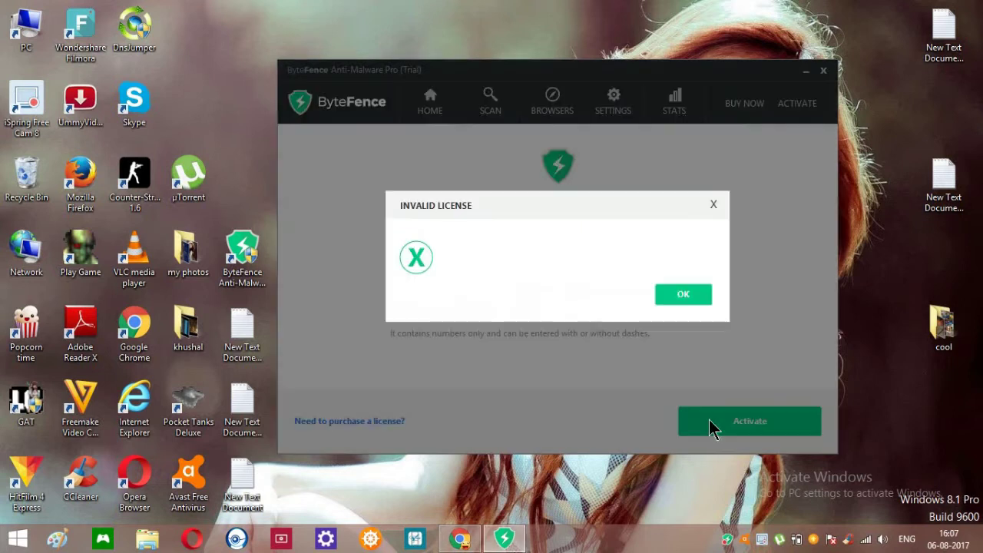
Step: Dismiss the invalid-license message and check the TP-LINK_75FA Wi-Fi connection
click(680, 291)
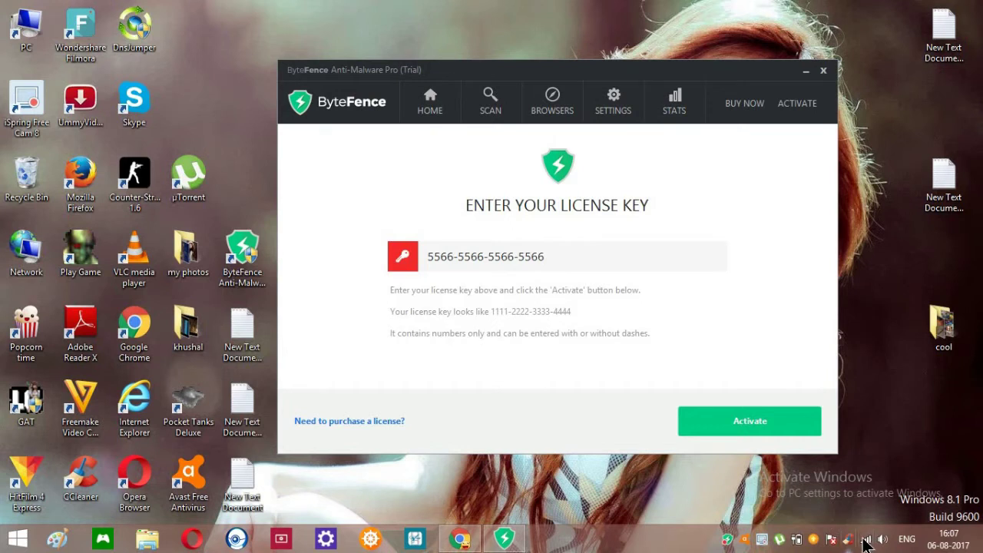
click(866, 540)
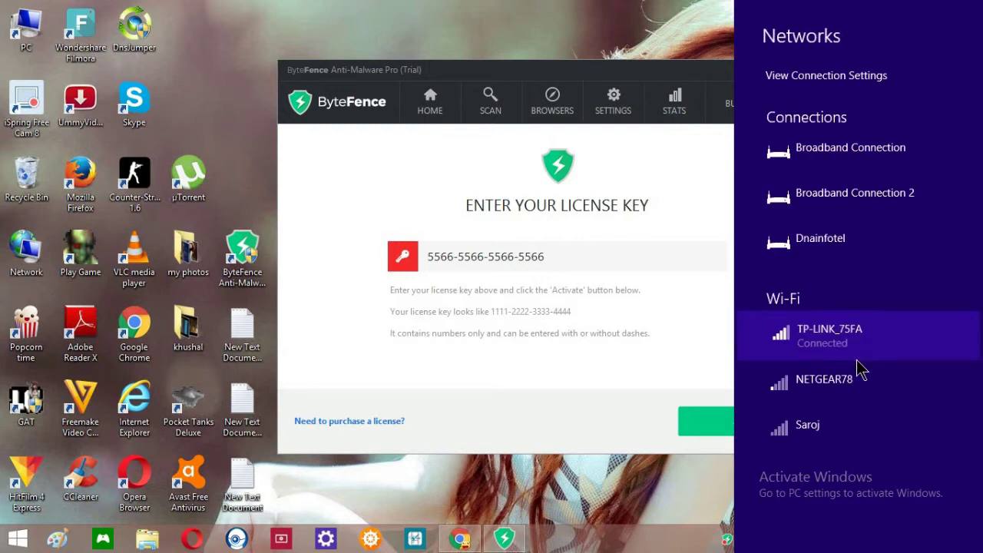
click(853, 358)
click(923, 386)
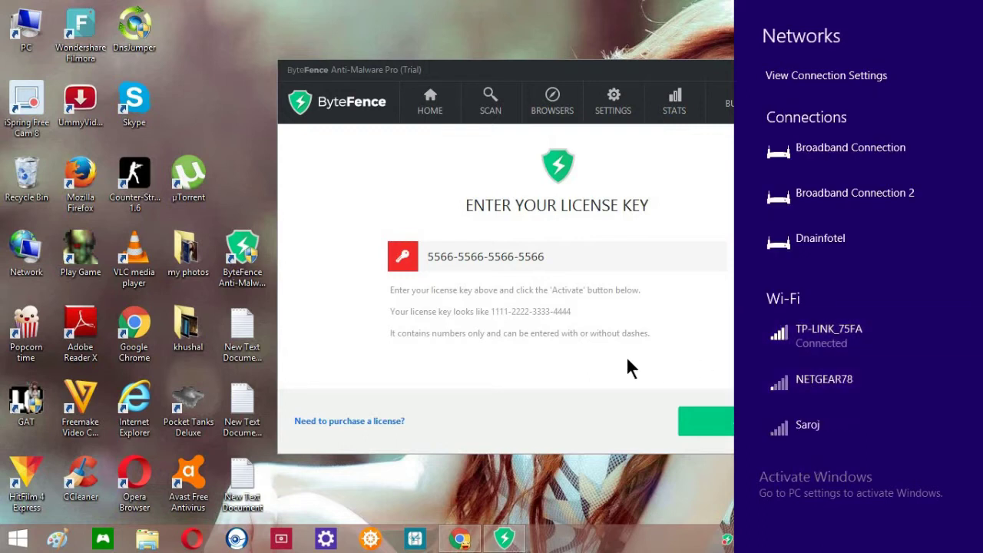
Step: Close the network panel and resubmit the same license key
click(620, 262)
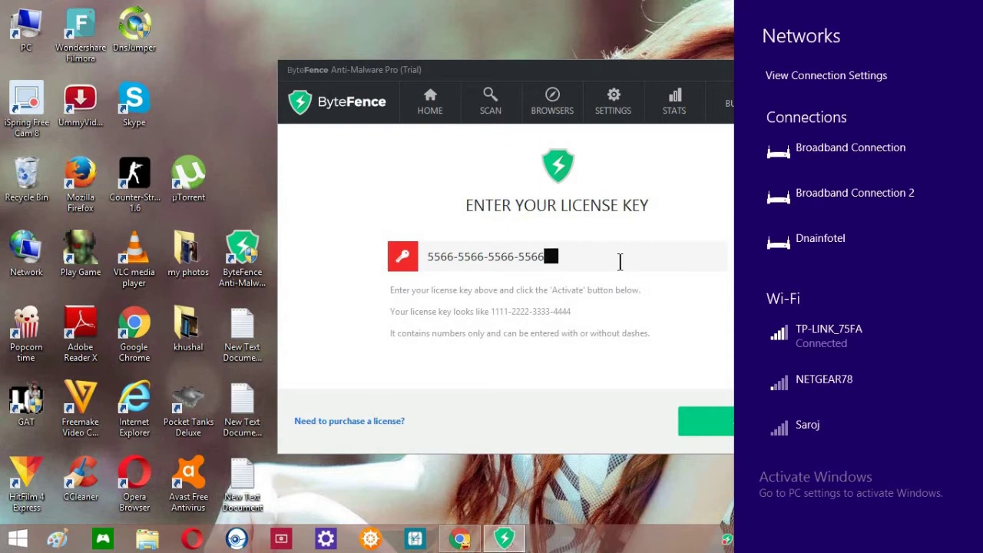
click(676, 330)
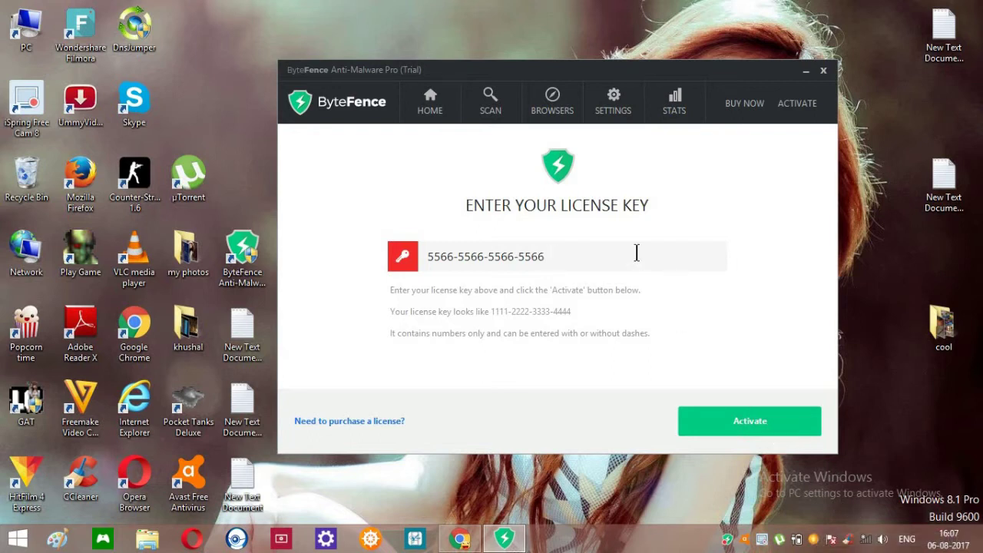
click(716, 417)
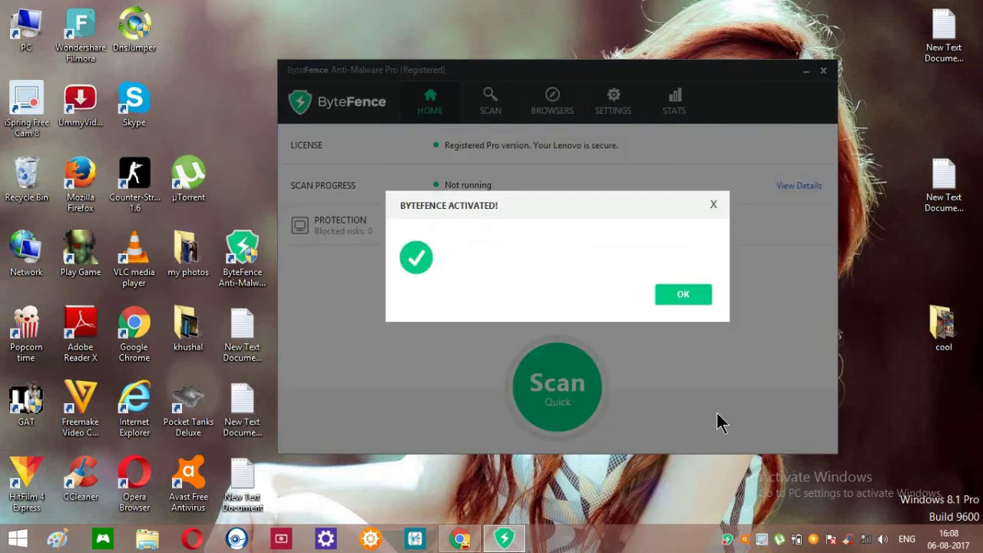
Step: Close the activation confirmation and start a Quick scan
click(679, 295)
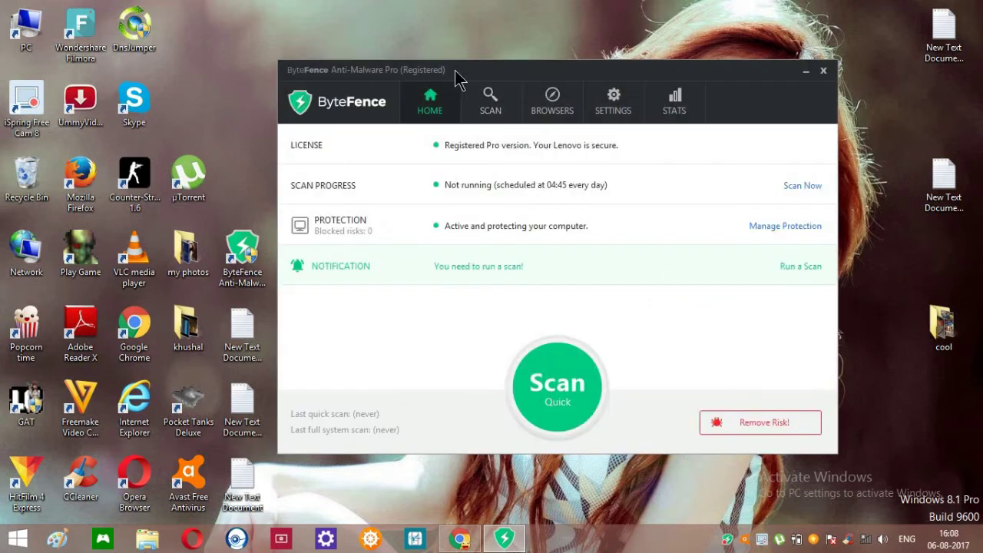
drag(476, 72, 484, 52)
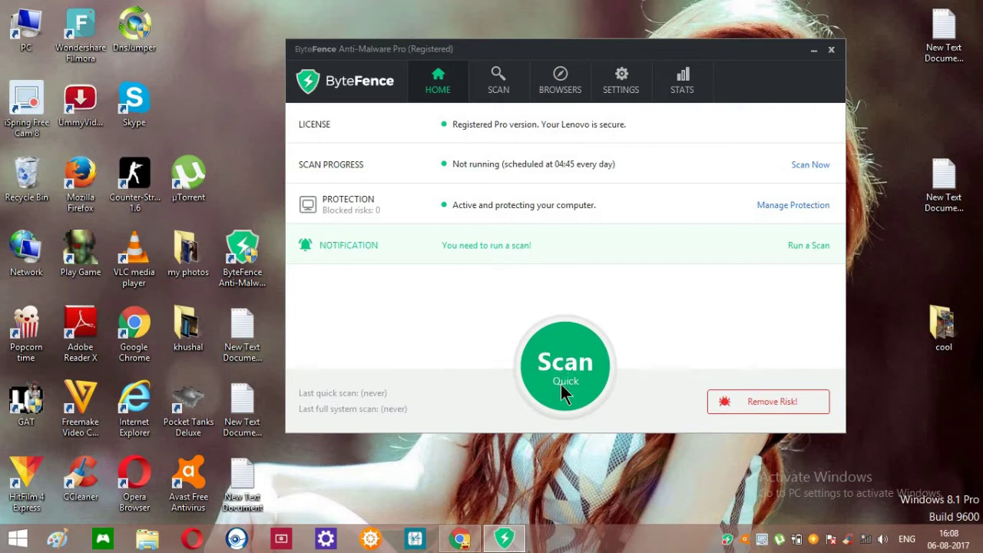
click(561, 386)
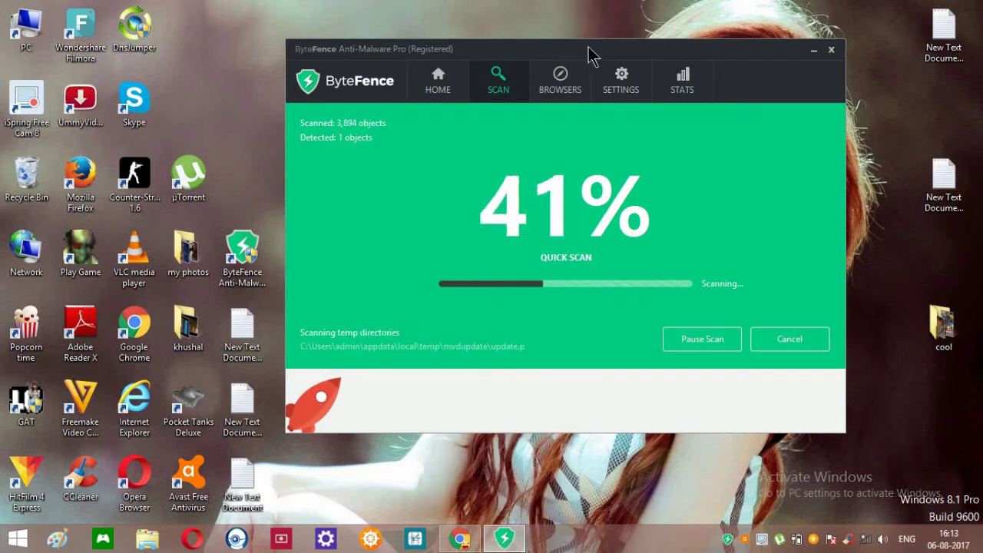
Step: Dismiss the Malware Detection Warning and scroll through the 17 detected risks
drag(574, 51, 569, 53)
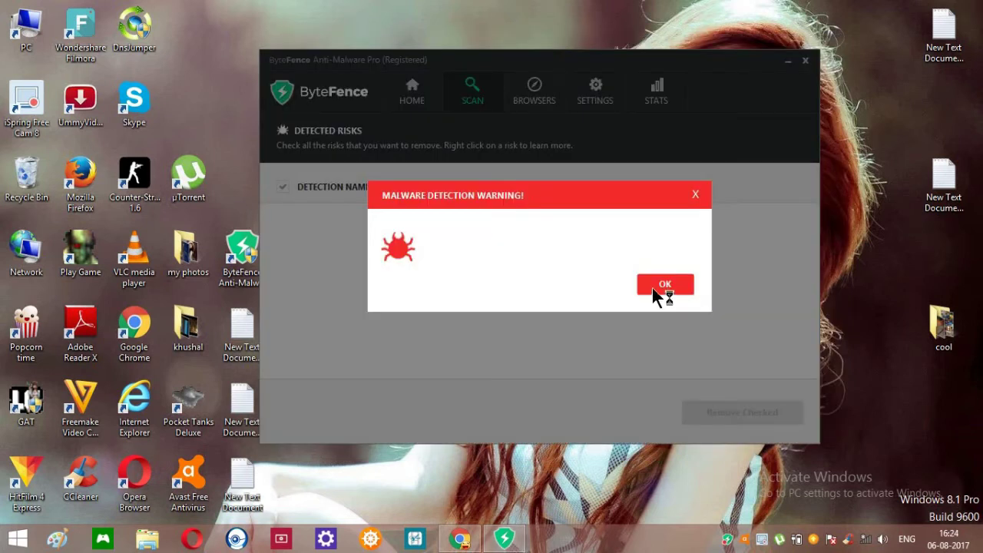
click(657, 285)
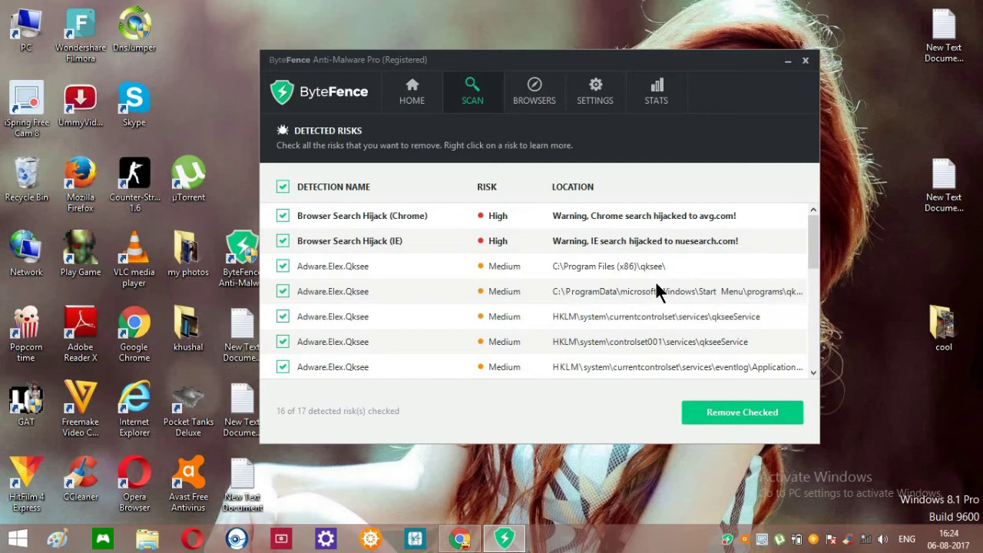
right_click(657, 291)
drag(811, 258, 813, 283)
scroll(815, 268, down, 1)
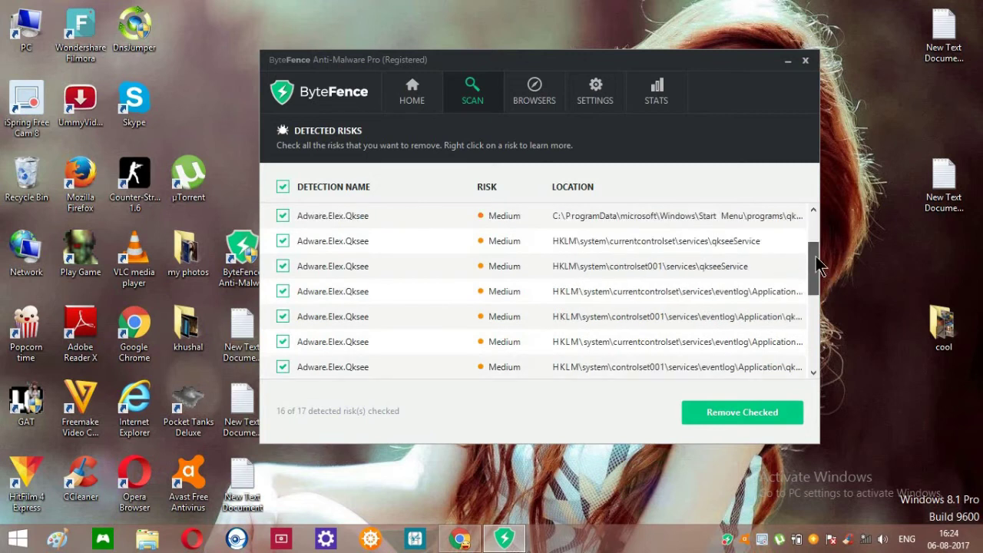
scroll(814, 302, down, 3)
scroll(814, 347, down, 2)
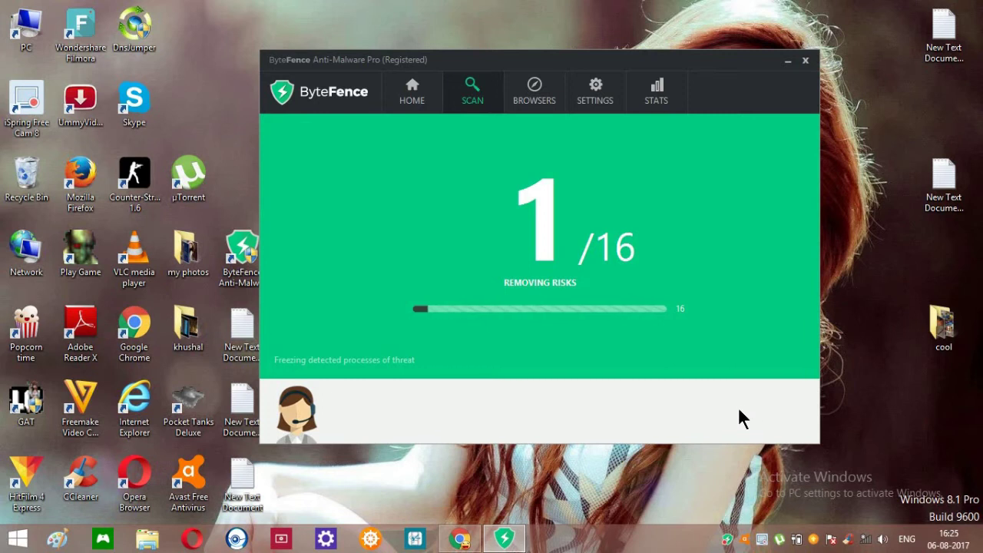
Step: Restore the ByteFence window from the taskbar to its HOME overview
drag(661, 59, 673, 56)
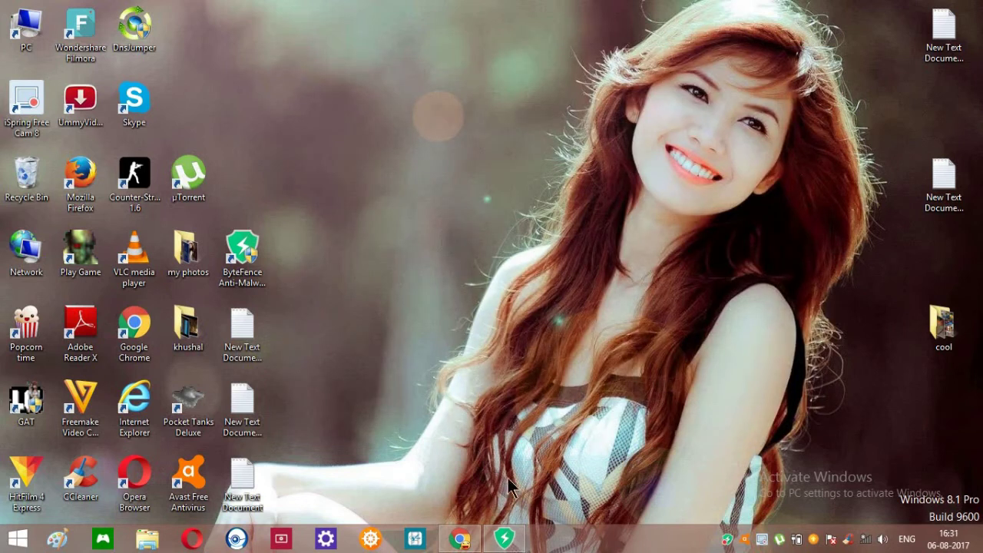
click(504, 538)
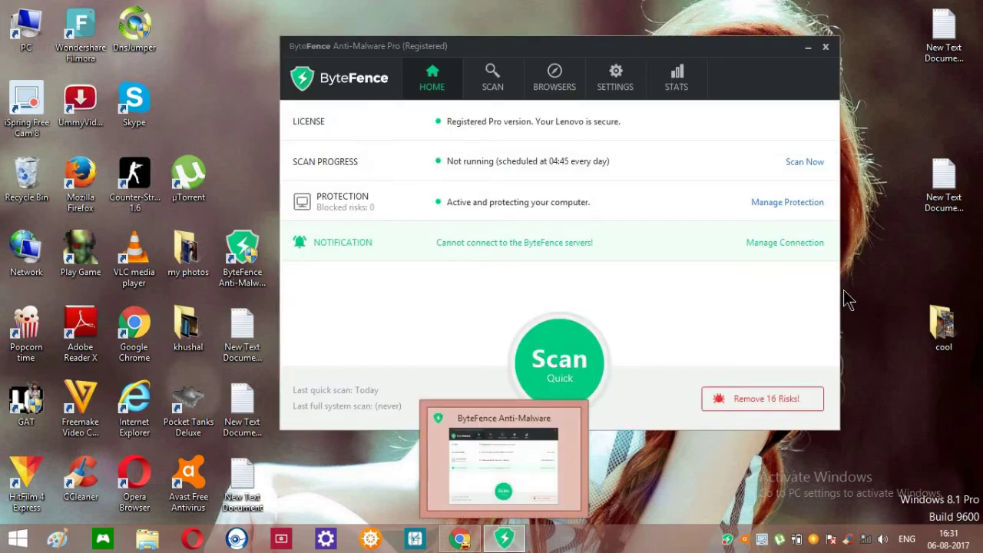
Step: In the Browsers check, fix Firefox's Skype Web Plugin, leaving only the first entry checked
click(500, 89)
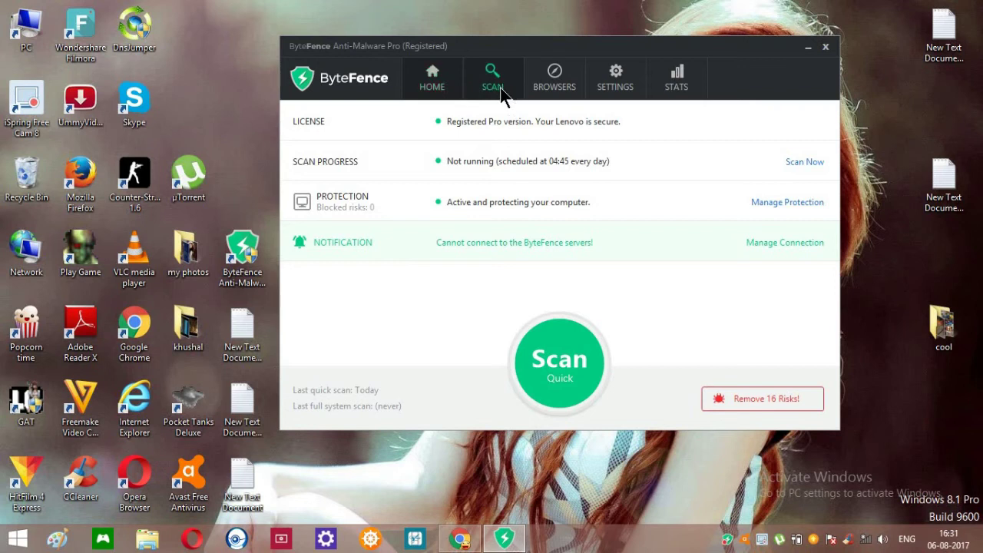
click(543, 84)
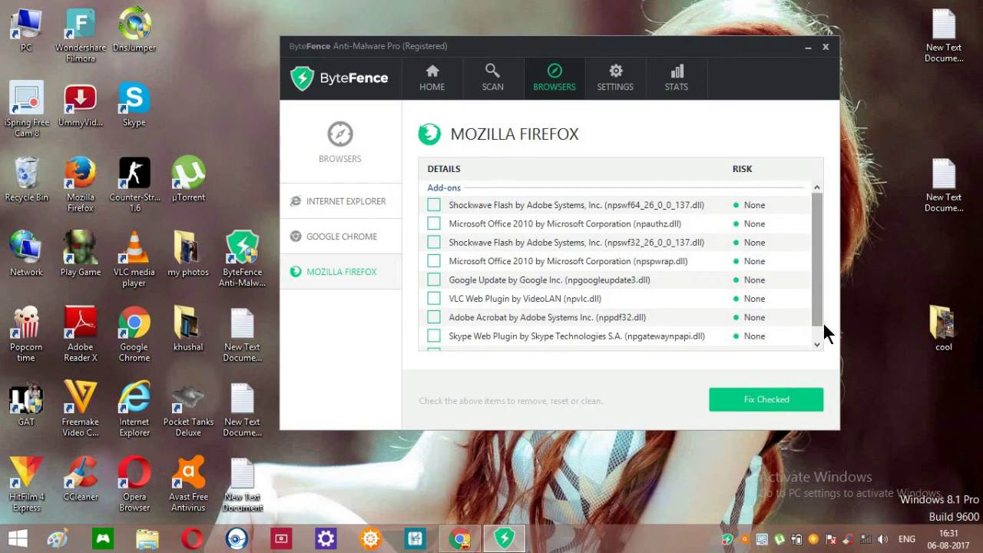
scroll(818, 331, down, 1)
click(434, 320)
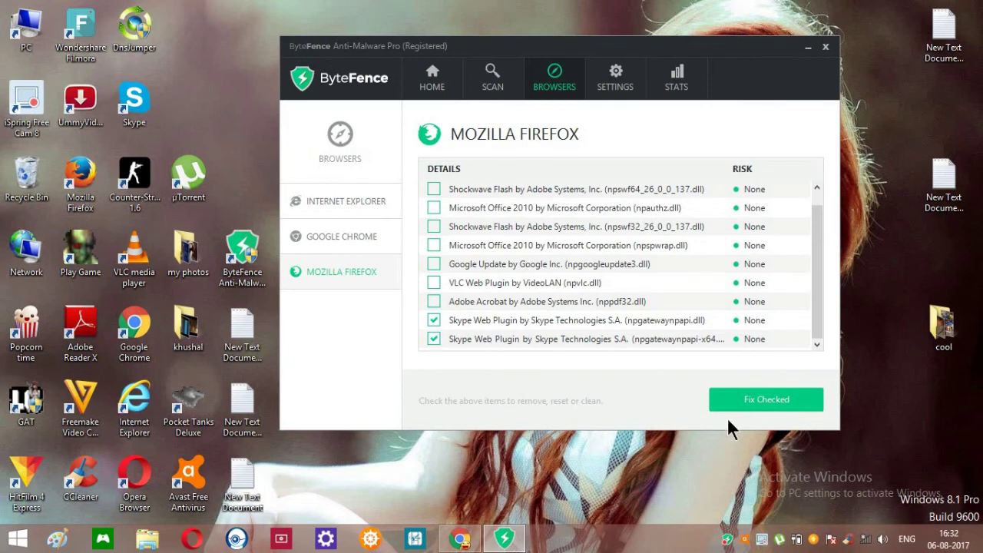
click(772, 396)
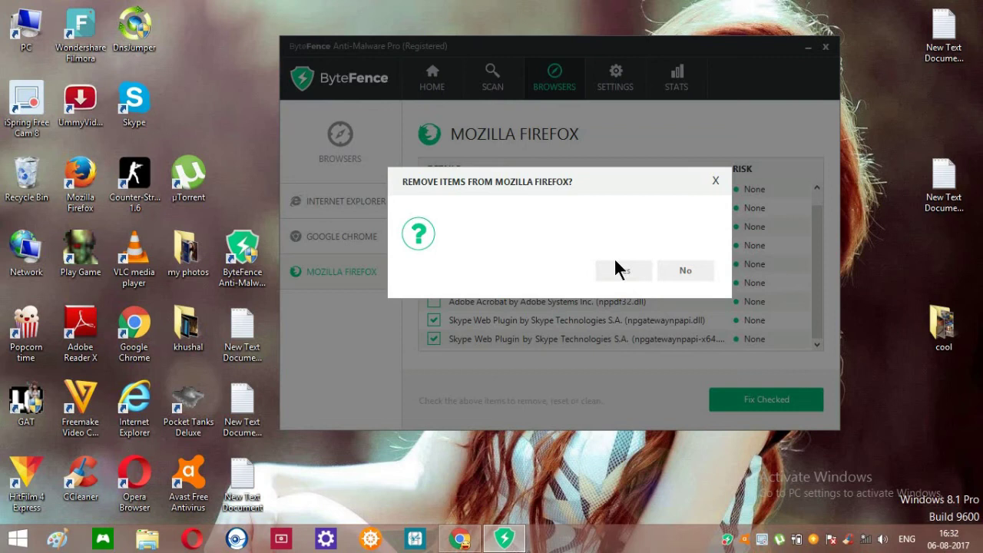
click(693, 272)
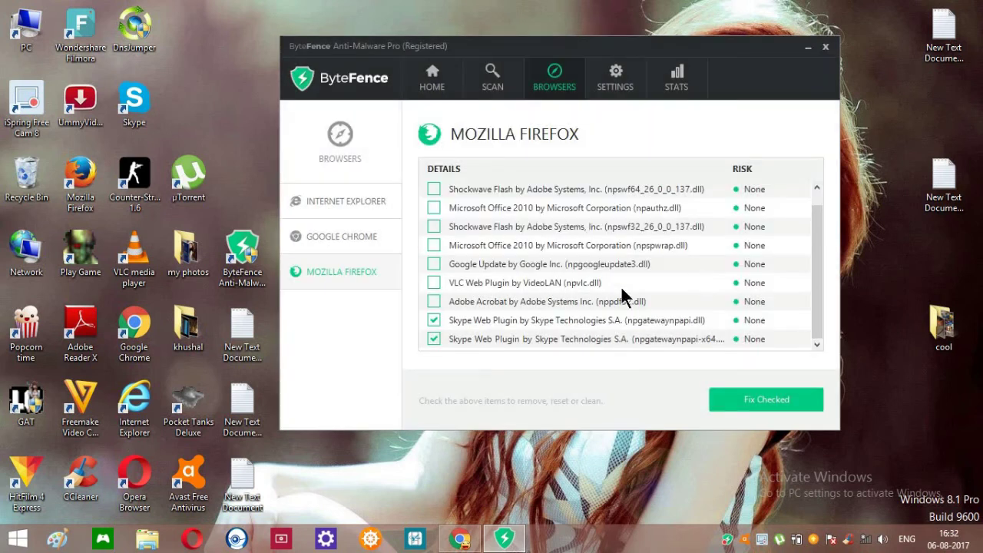
click(434, 339)
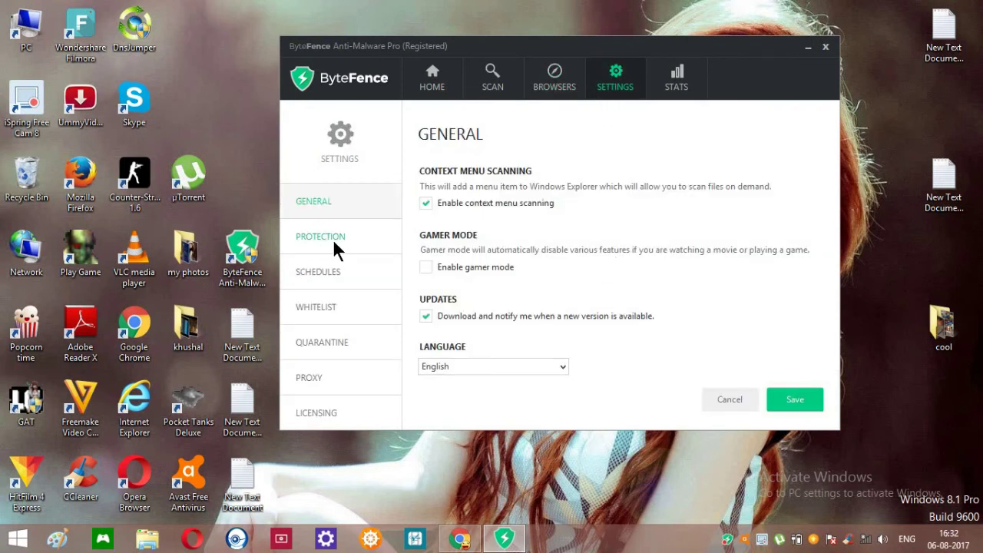
Step: Review the Protection settings and Last Scanned Items stats, then return HOME
click(332, 239)
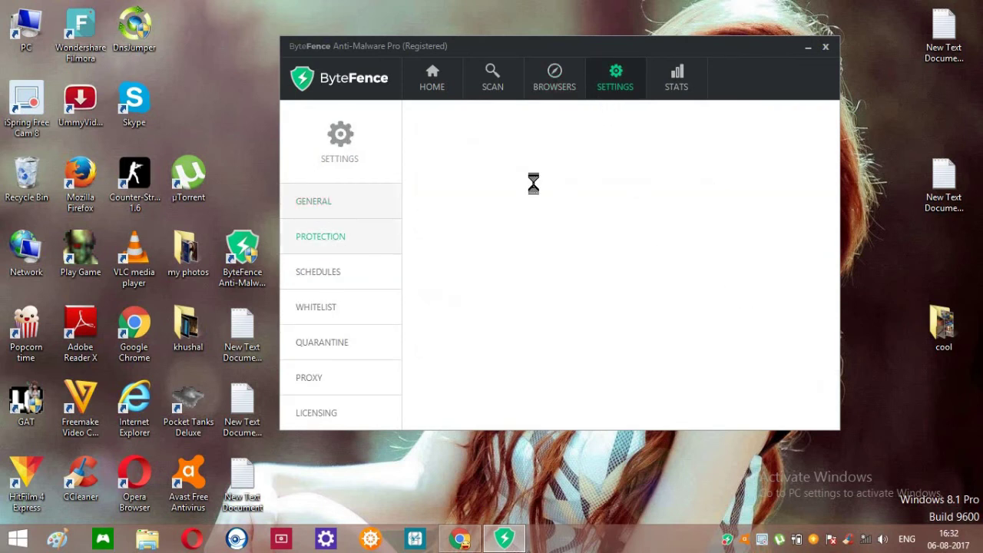
click(676, 81)
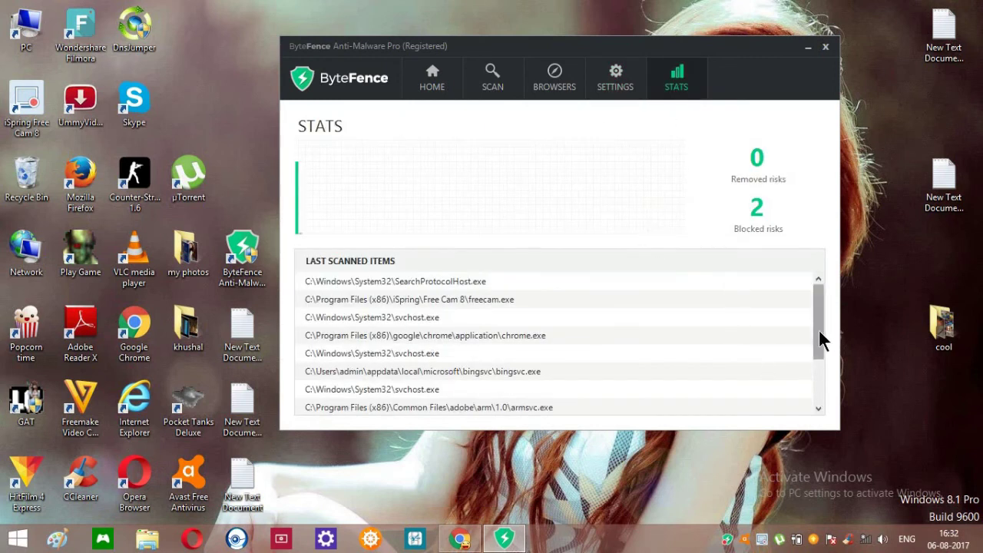
drag(818, 329, 819, 384)
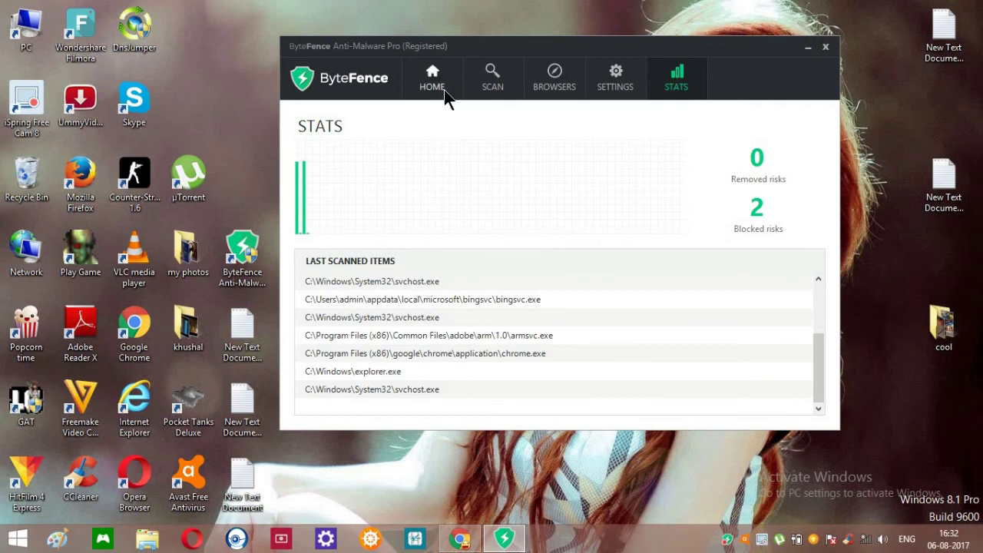
click(431, 80)
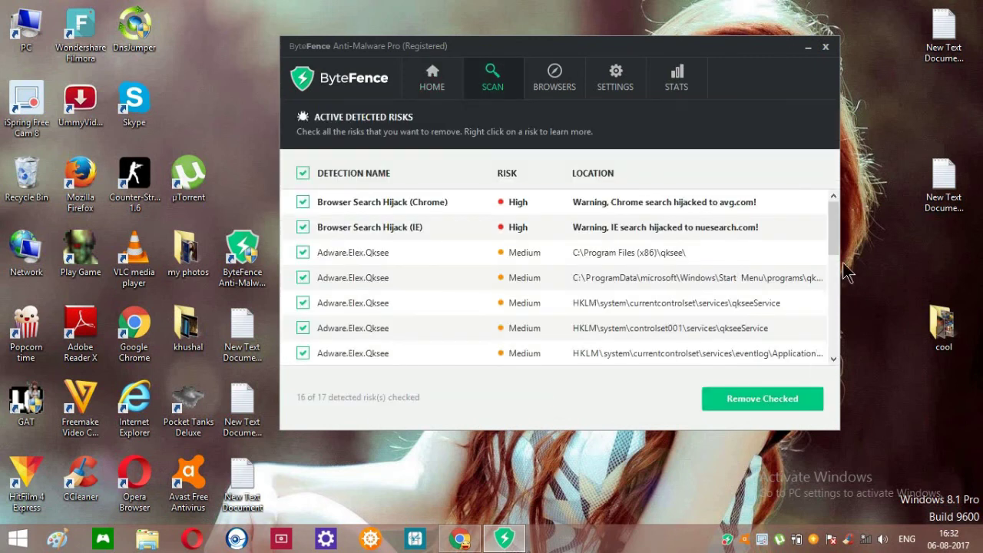
Step: Close ByteFence and refresh the desktop twice
mouse_move(836, 251)
mouse_down()
mouse_move(834, 360)
mouse_move(849, 182)
mouse_up()
click(827, 48)
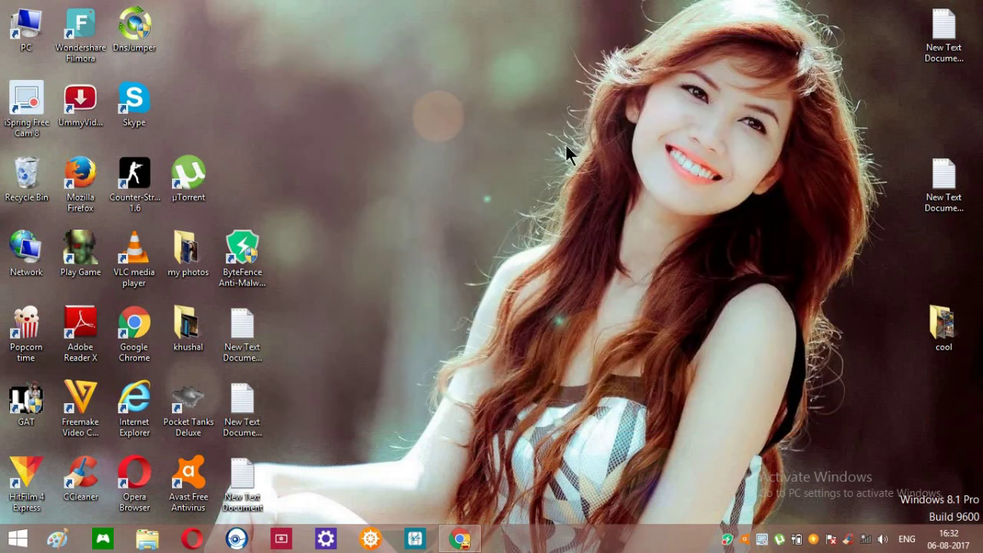
right_click(566, 146)
click(582, 191)
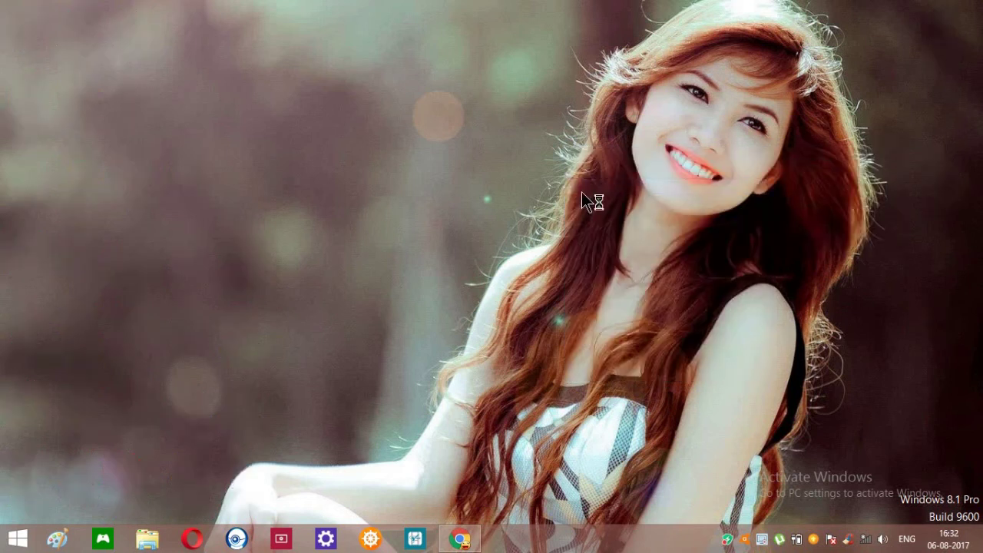
right_click(581, 192)
click(596, 230)
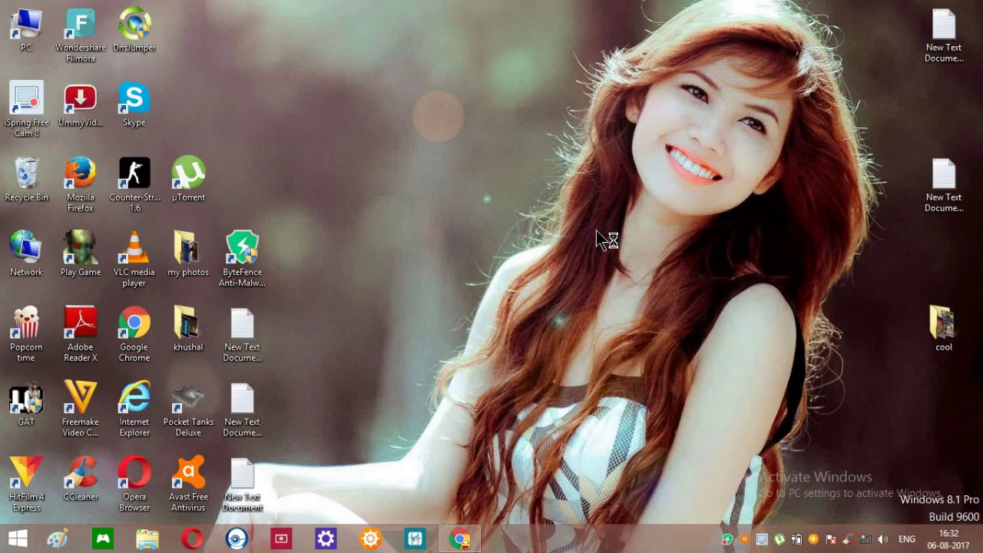